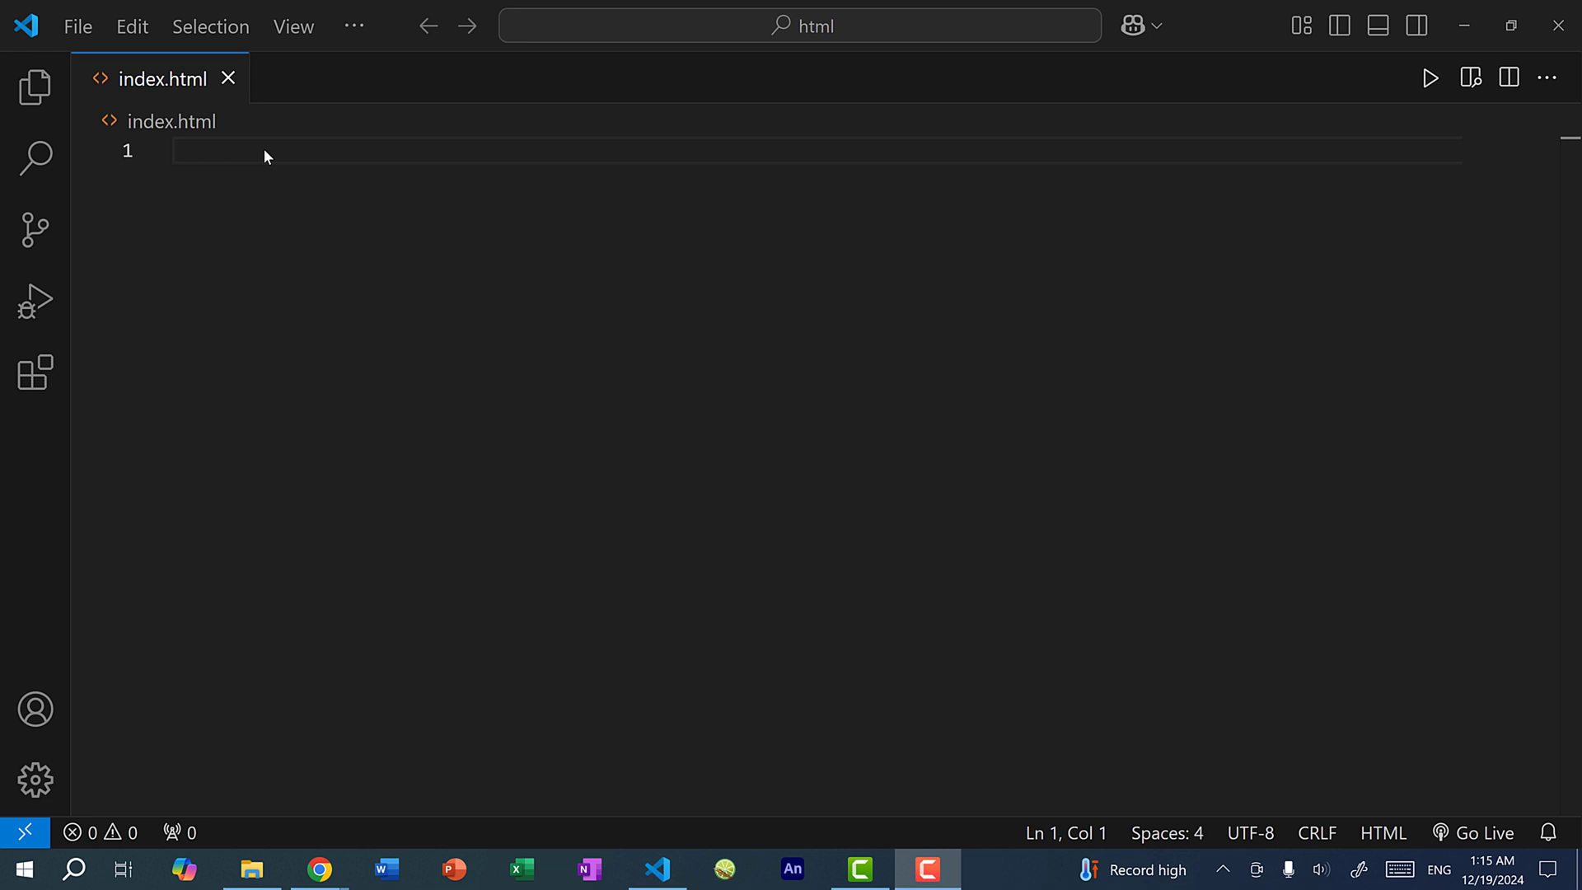
# Test Emmet in index.html: expand html:5 via Enter, clear it, then find '!' + Tab fails
pyautogui.click(265, 149)
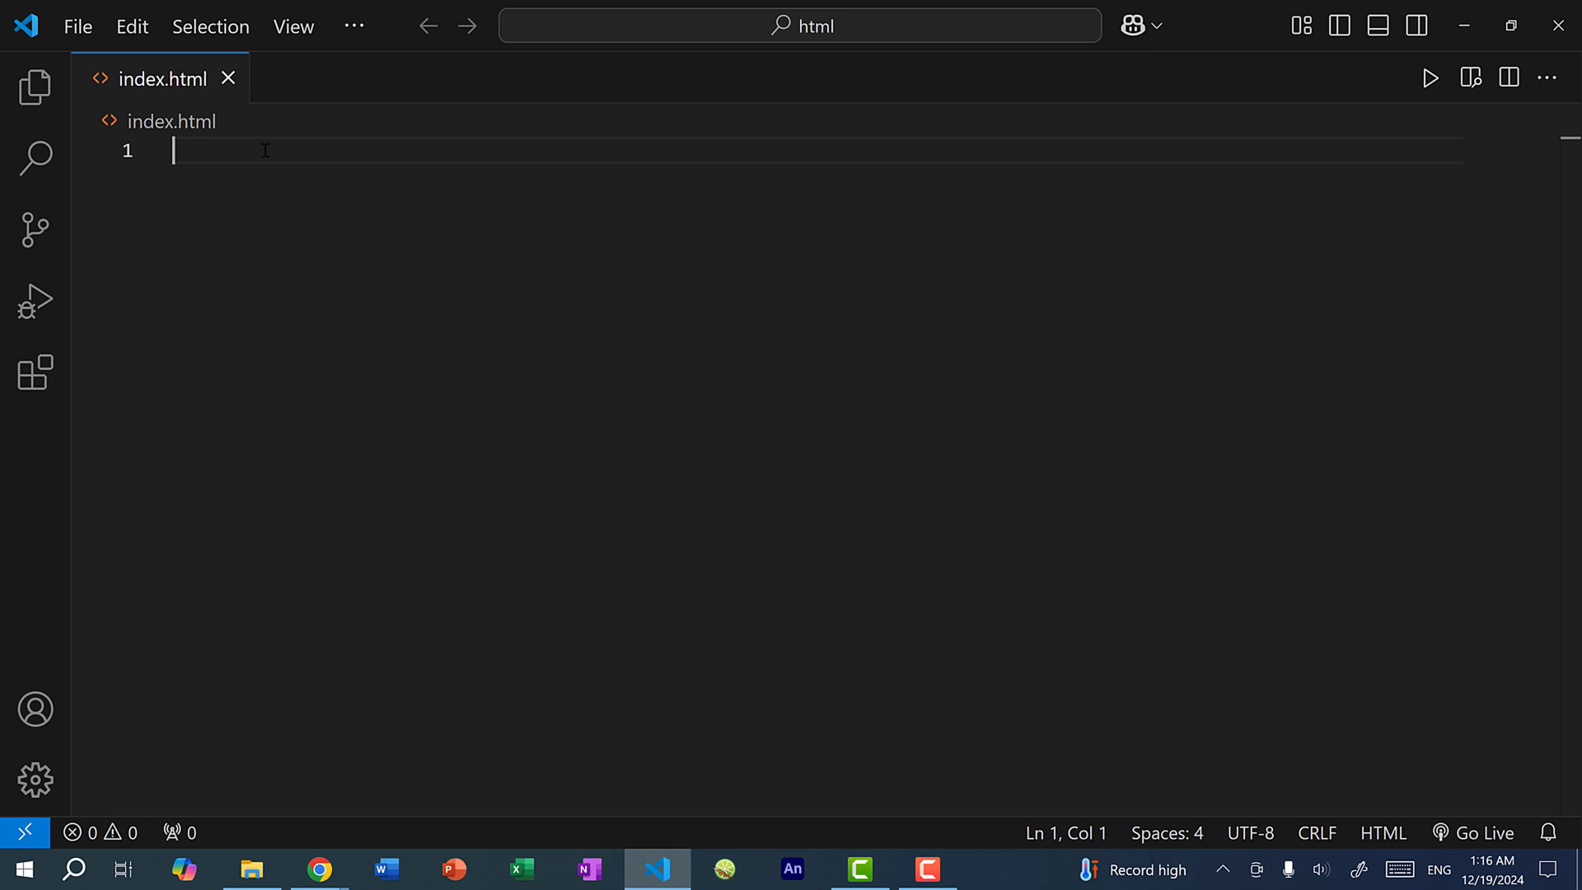
pyautogui.write('html:')
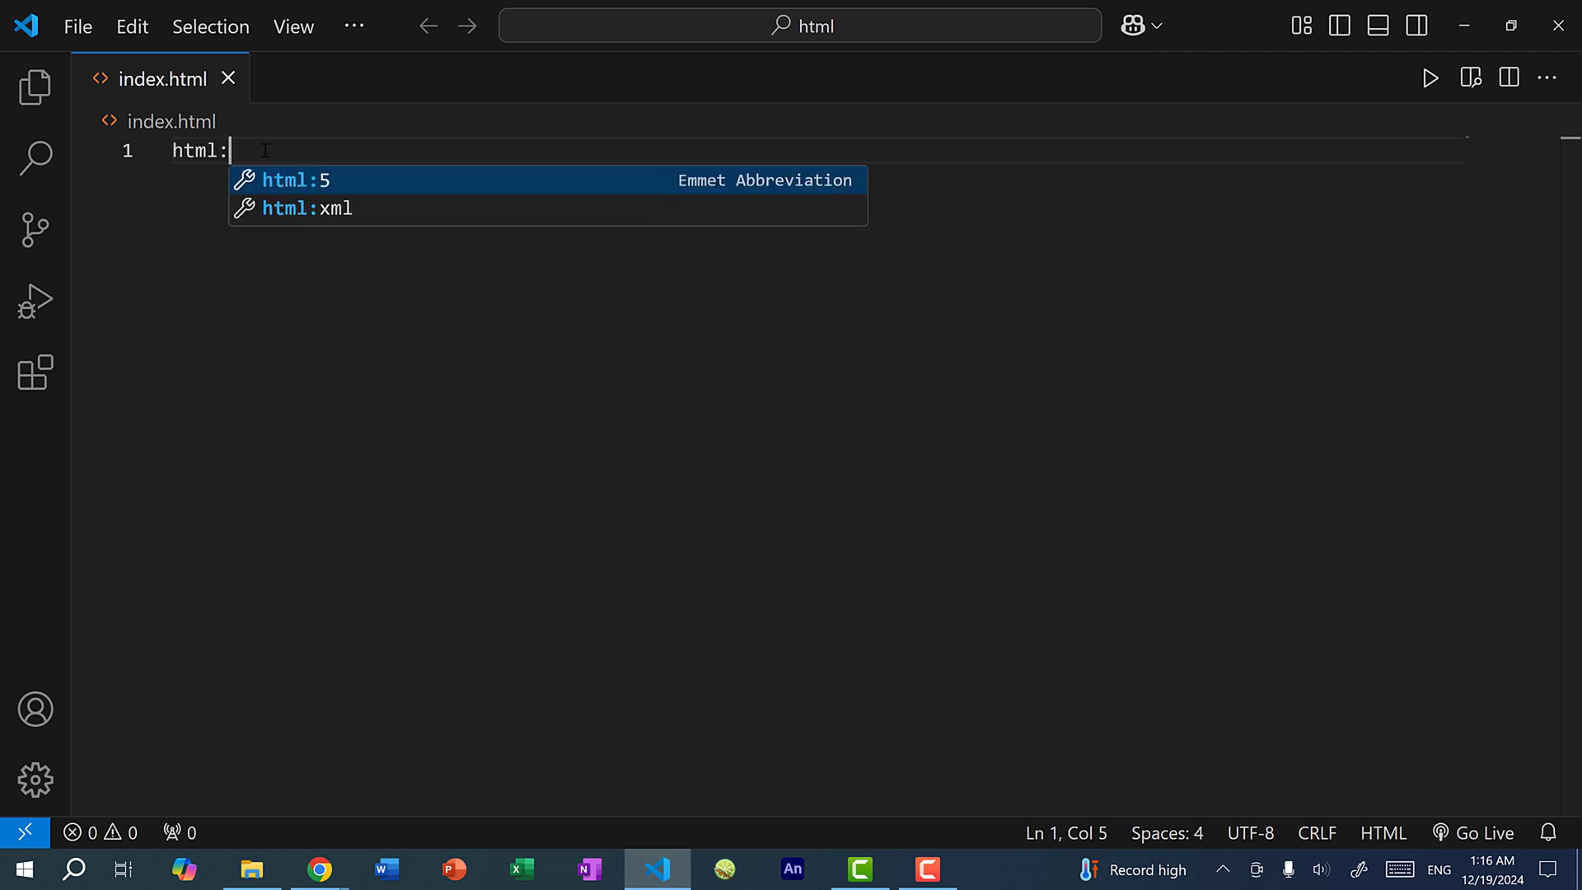
pyautogui.write('5')
pyautogui.press('Return')
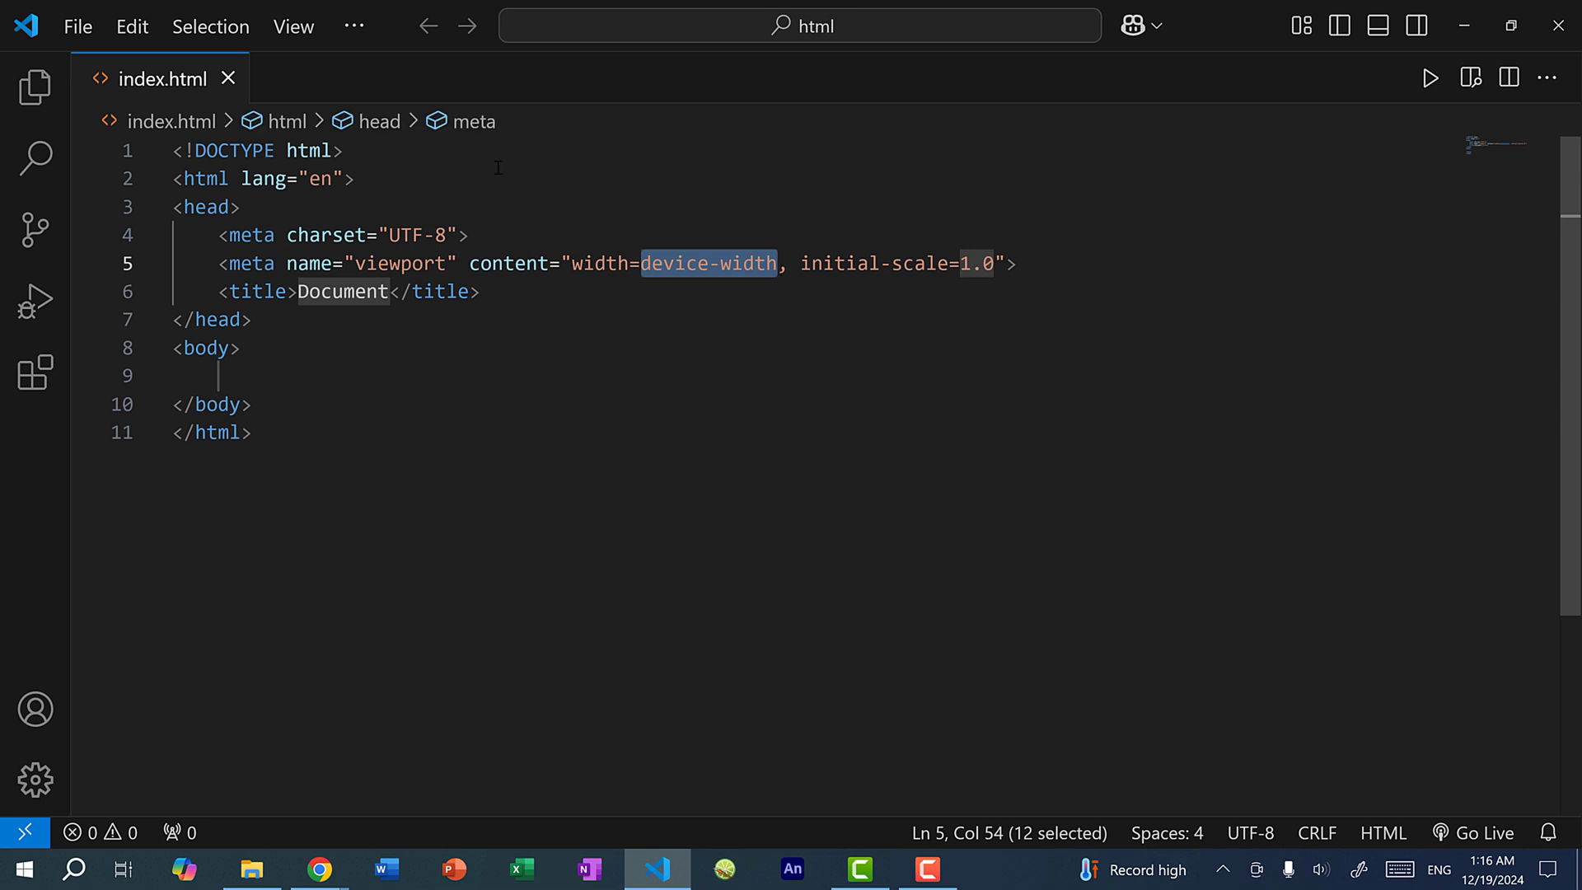
pyautogui.click(499, 168)
pyautogui.hotkey('ctrl', 'a')
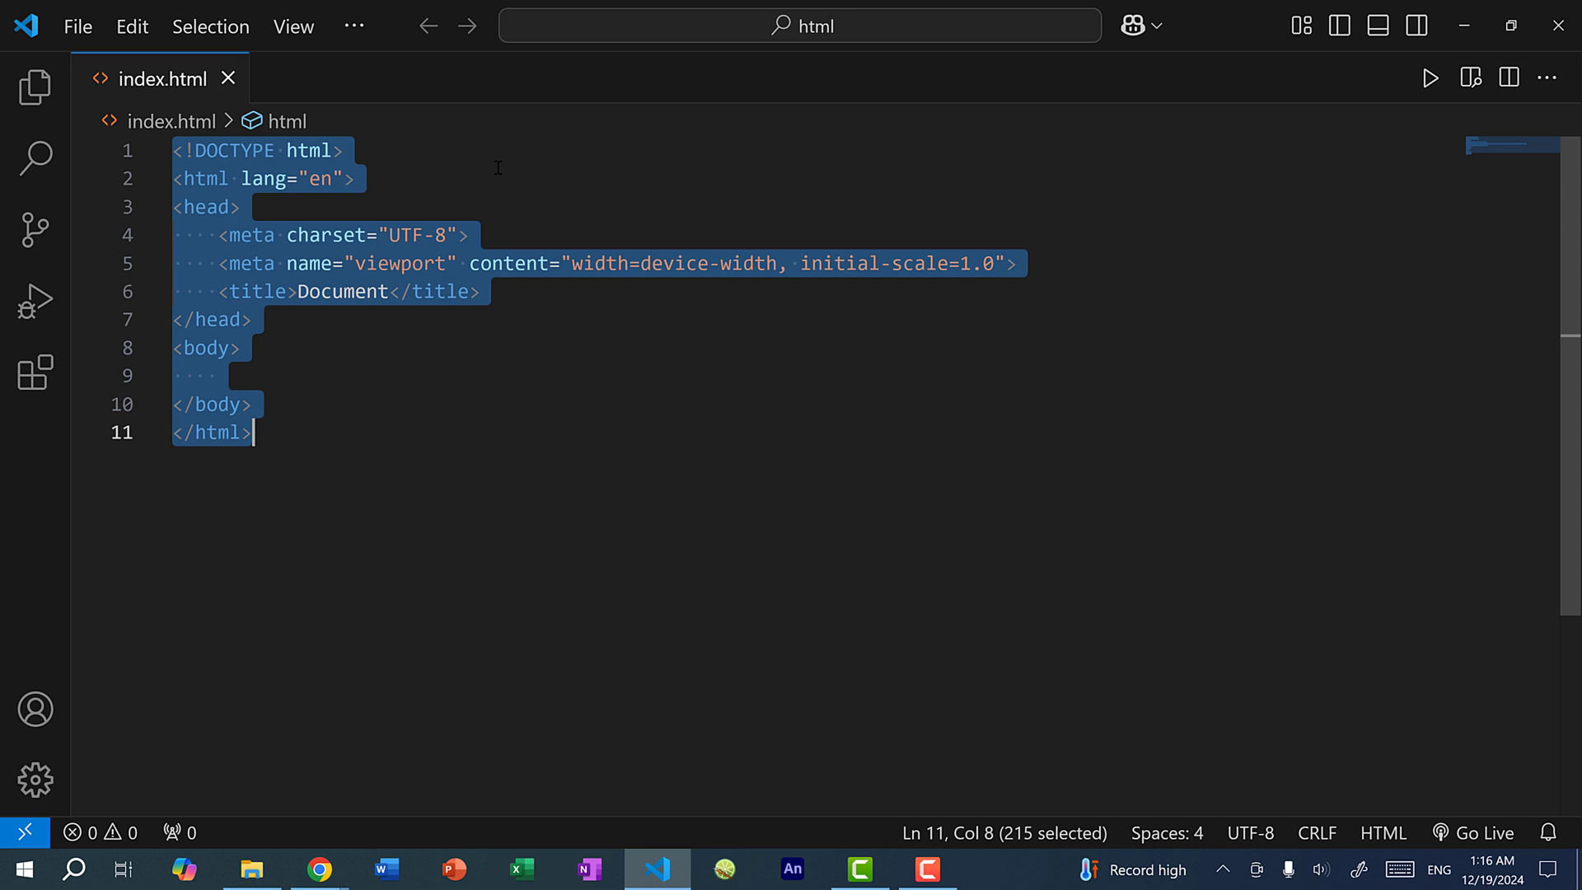
pyautogui.press('Delete')
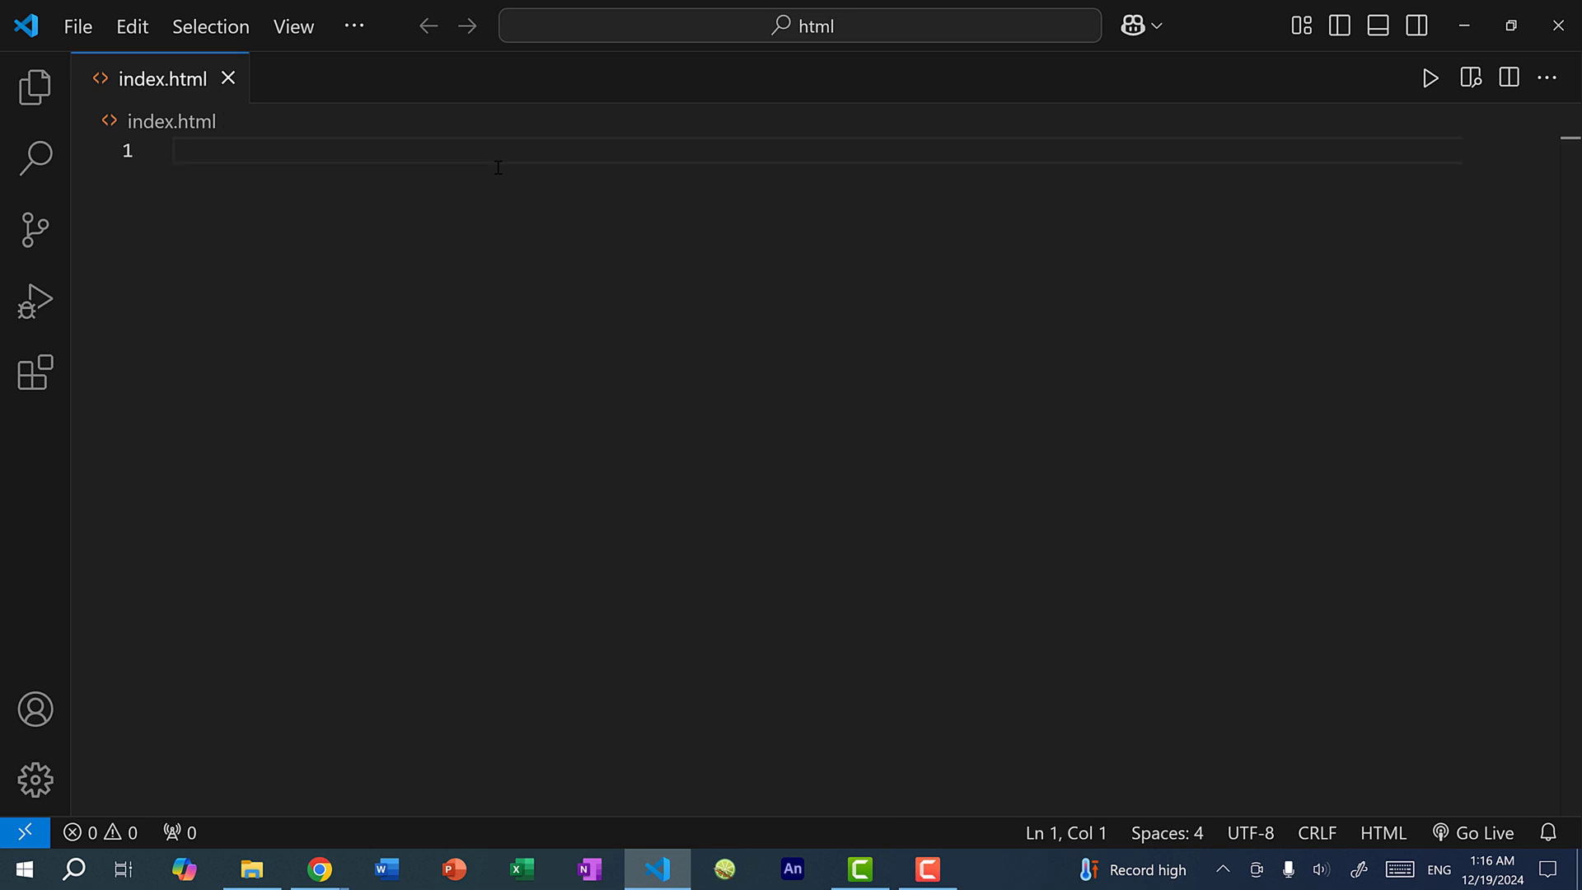
pyautogui.write('!')
pyautogui.press('Tab')
pyautogui.press('BackSpace')
pyautogui.press('BackSpace')
# Reach the User Settings editor via the command palette's Preferences: Open User Settings
pyautogui.click(38, 787)
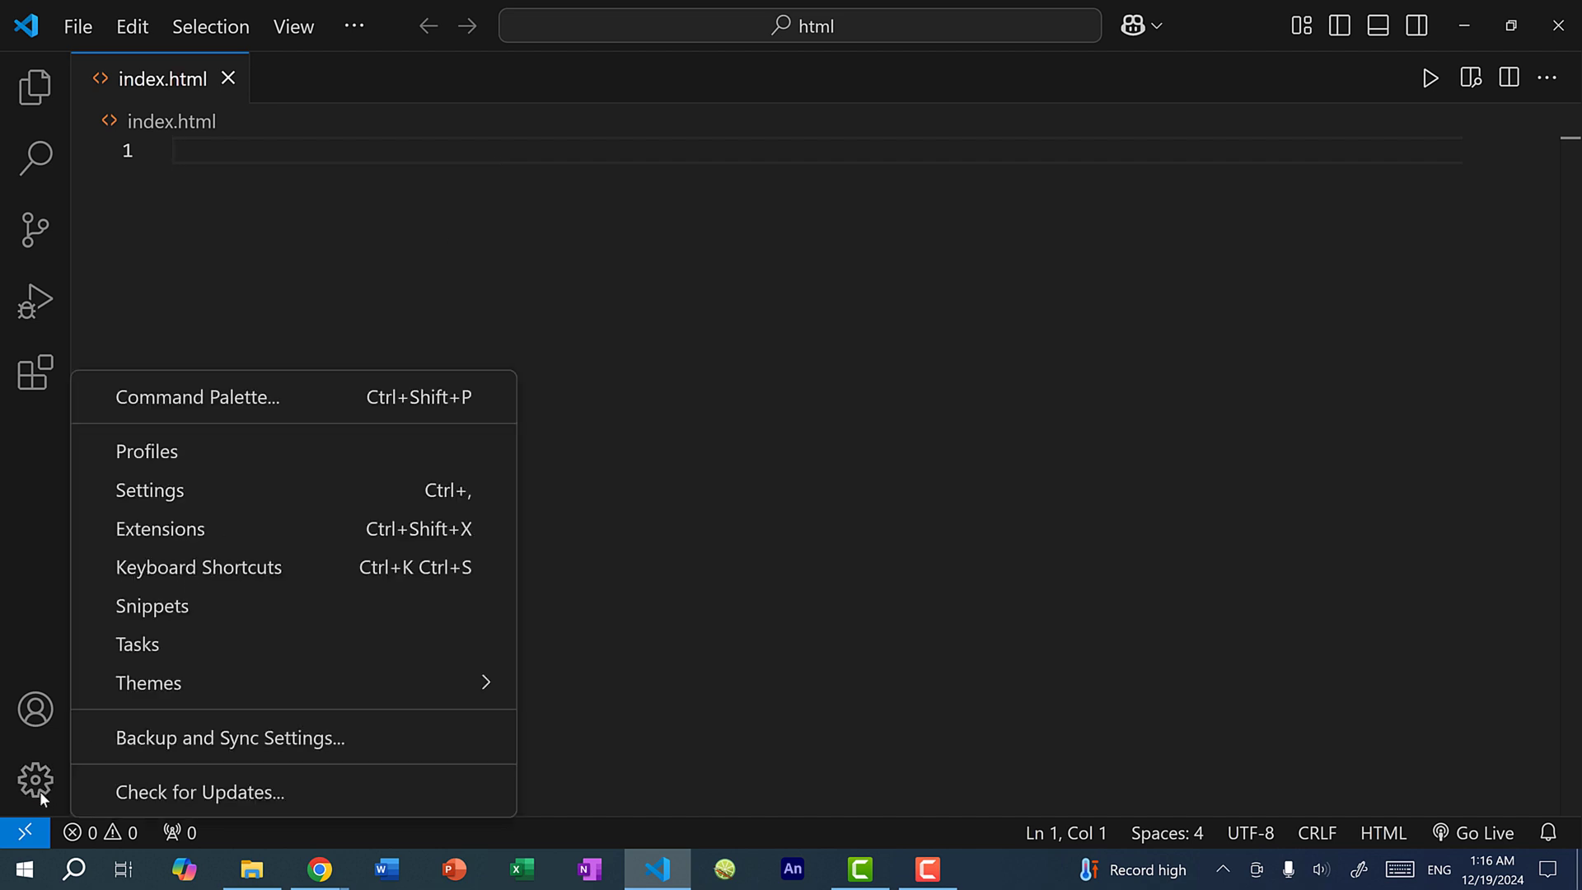
pyautogui.click(162, 501)
pyautogui.hotkey('ctrl', 'w')
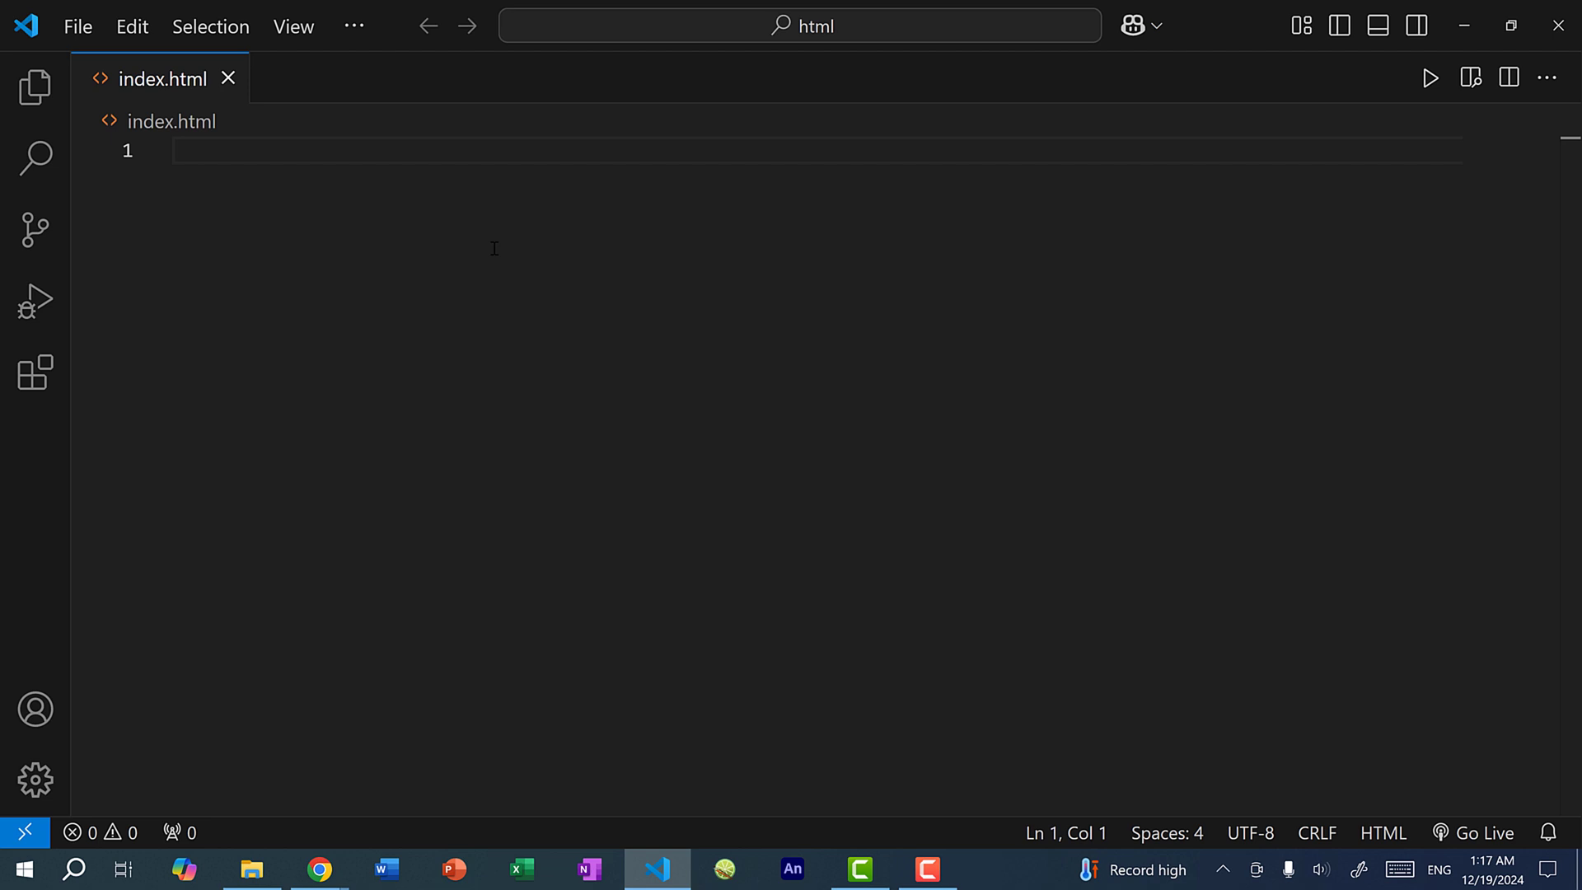
pyautogui.hotkey('ctrl', 'shift', 'p')
pyautogui.write('user')
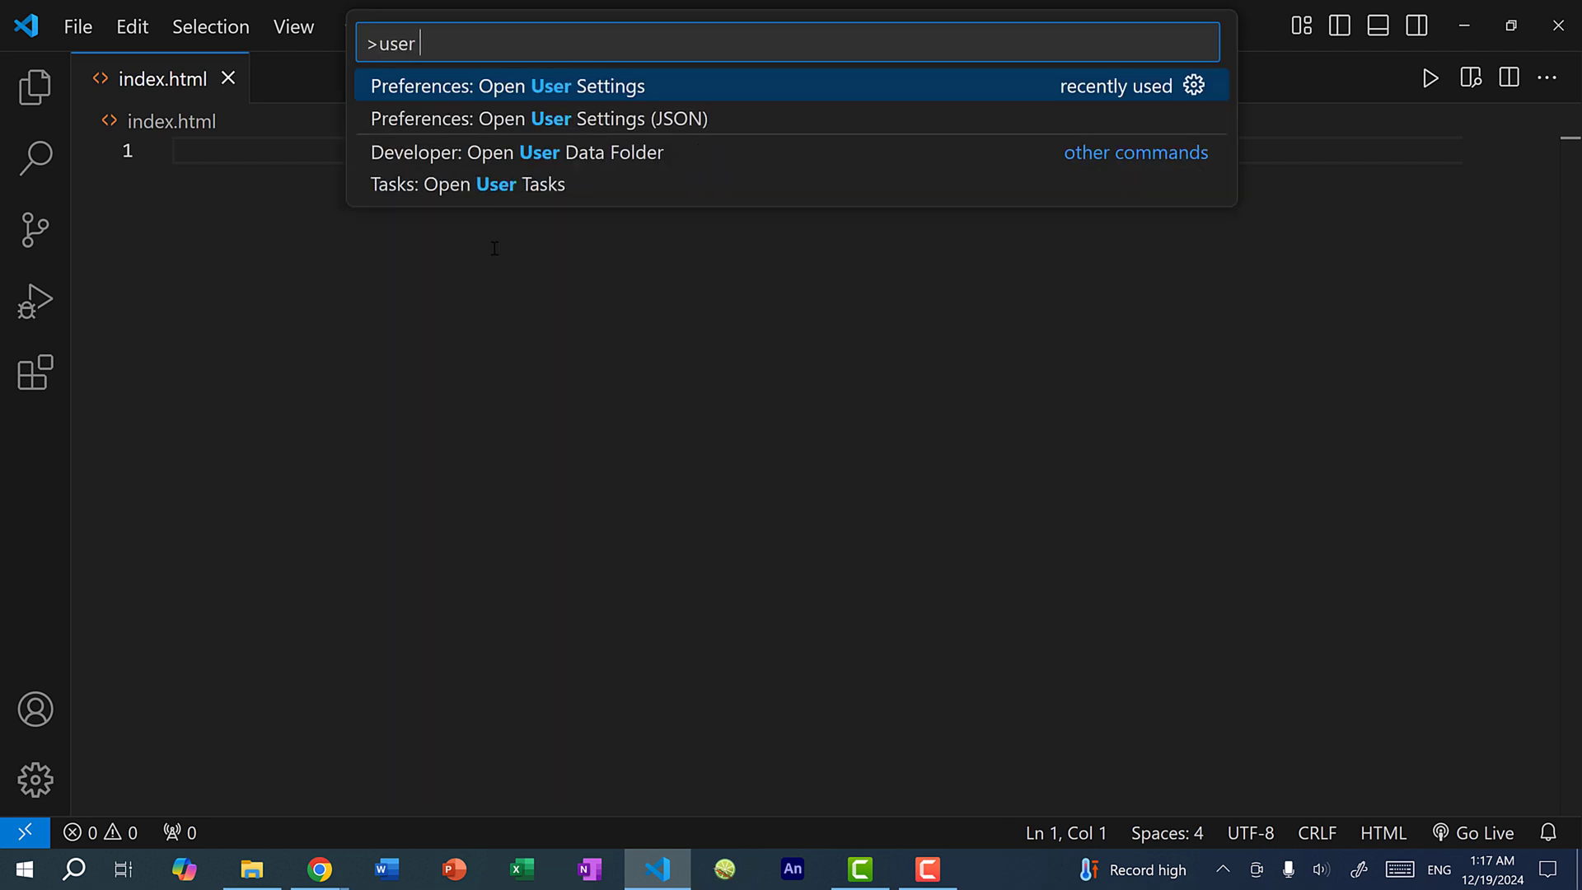
pyautogui.write(' settings')
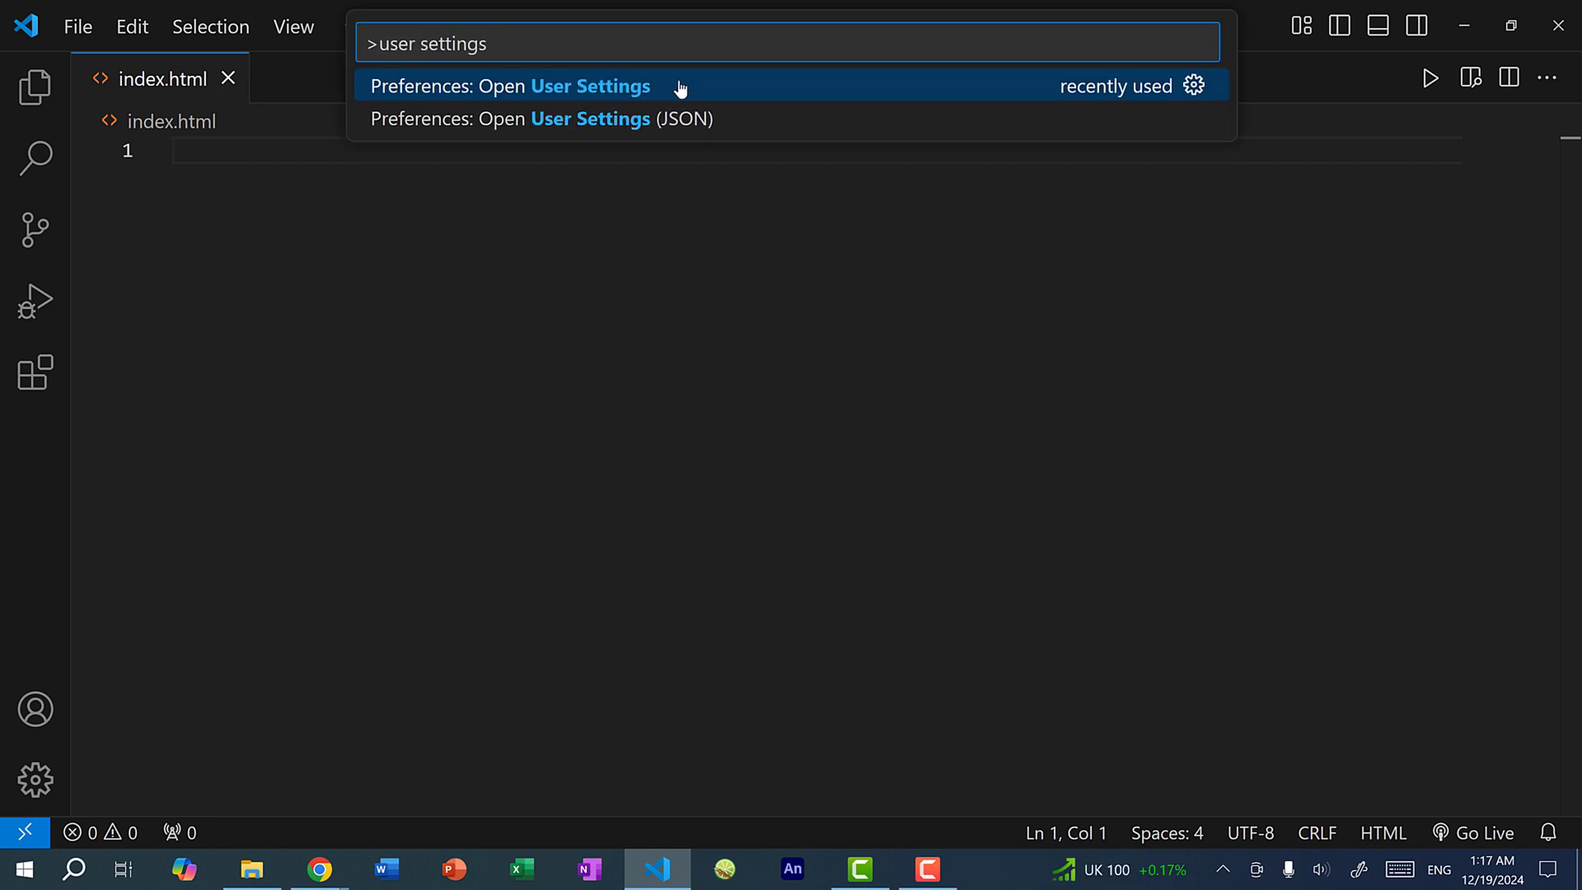
pyautogui.click(679, 94)
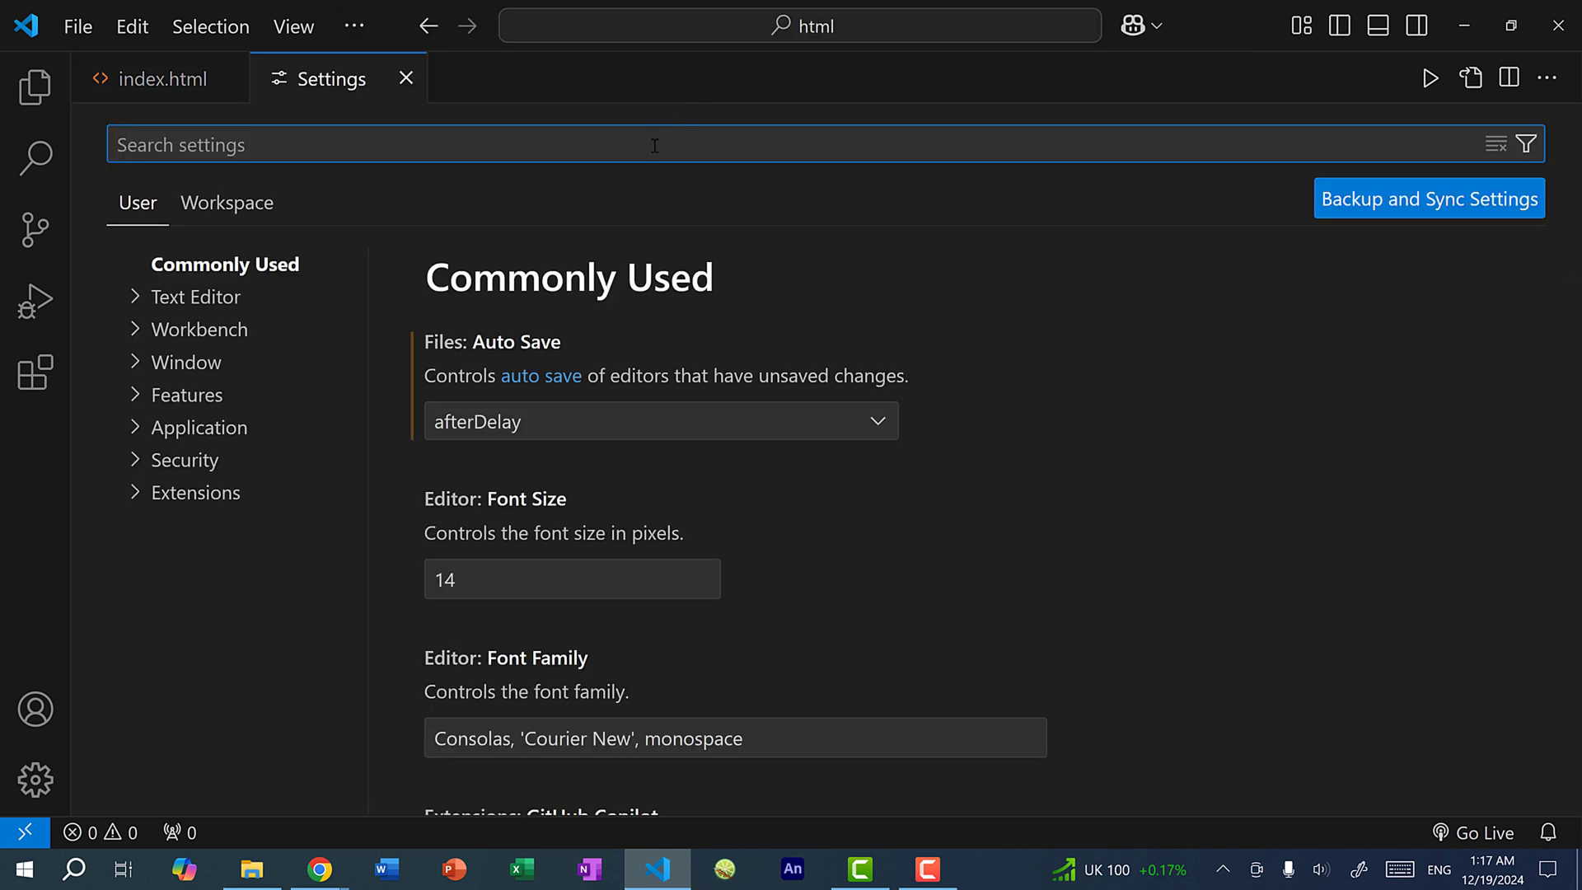
pyautogui.write('tri')
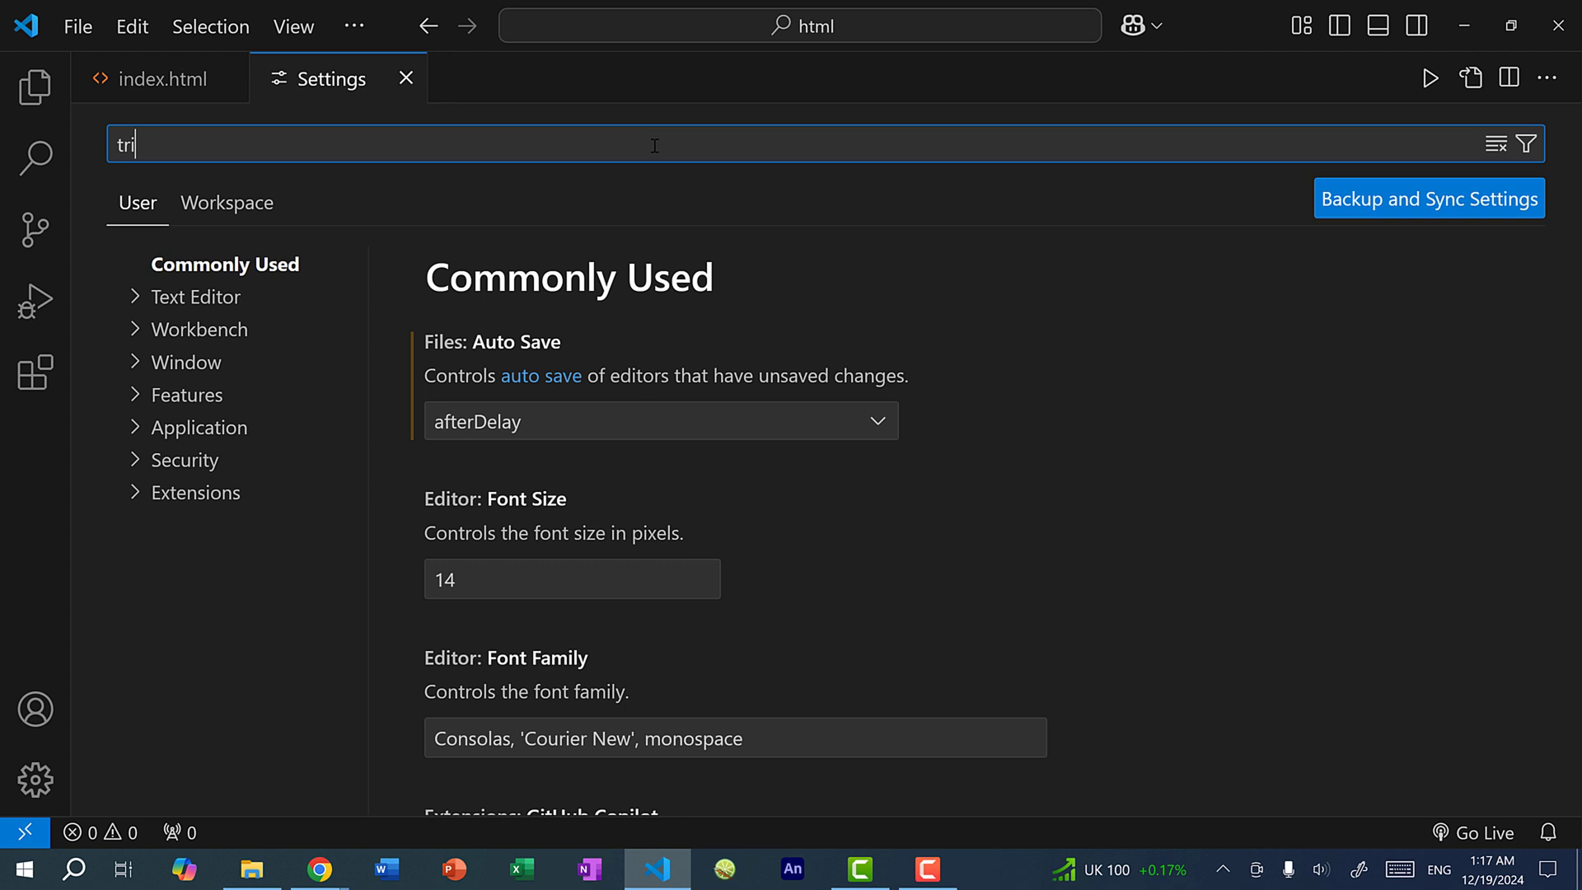
pyautogui.write('gger expansion on')
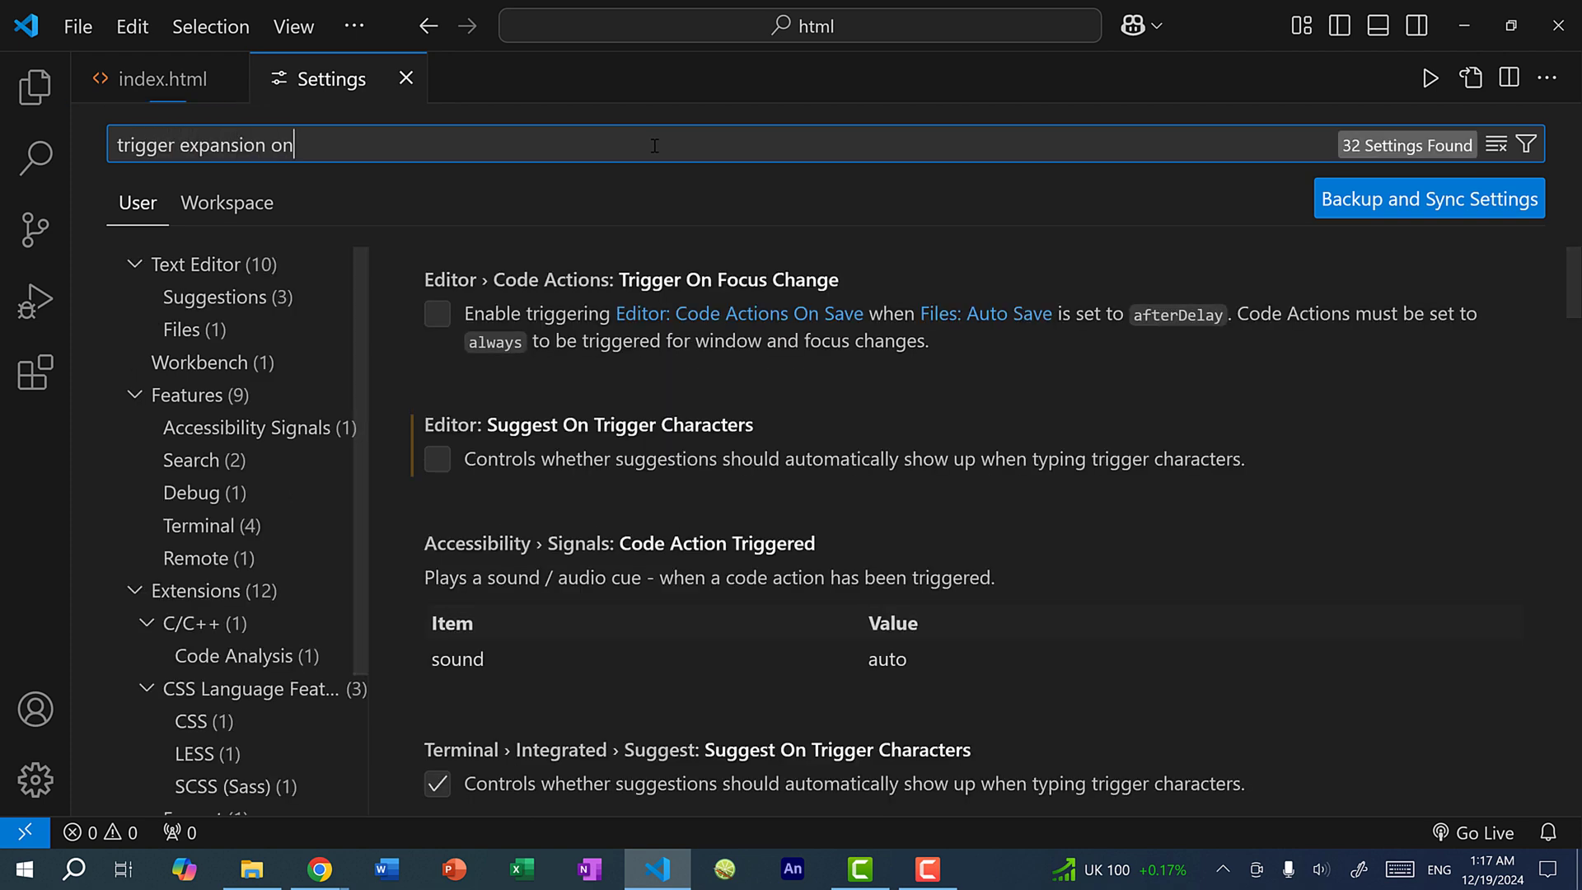
pyautogui.write(' tab')
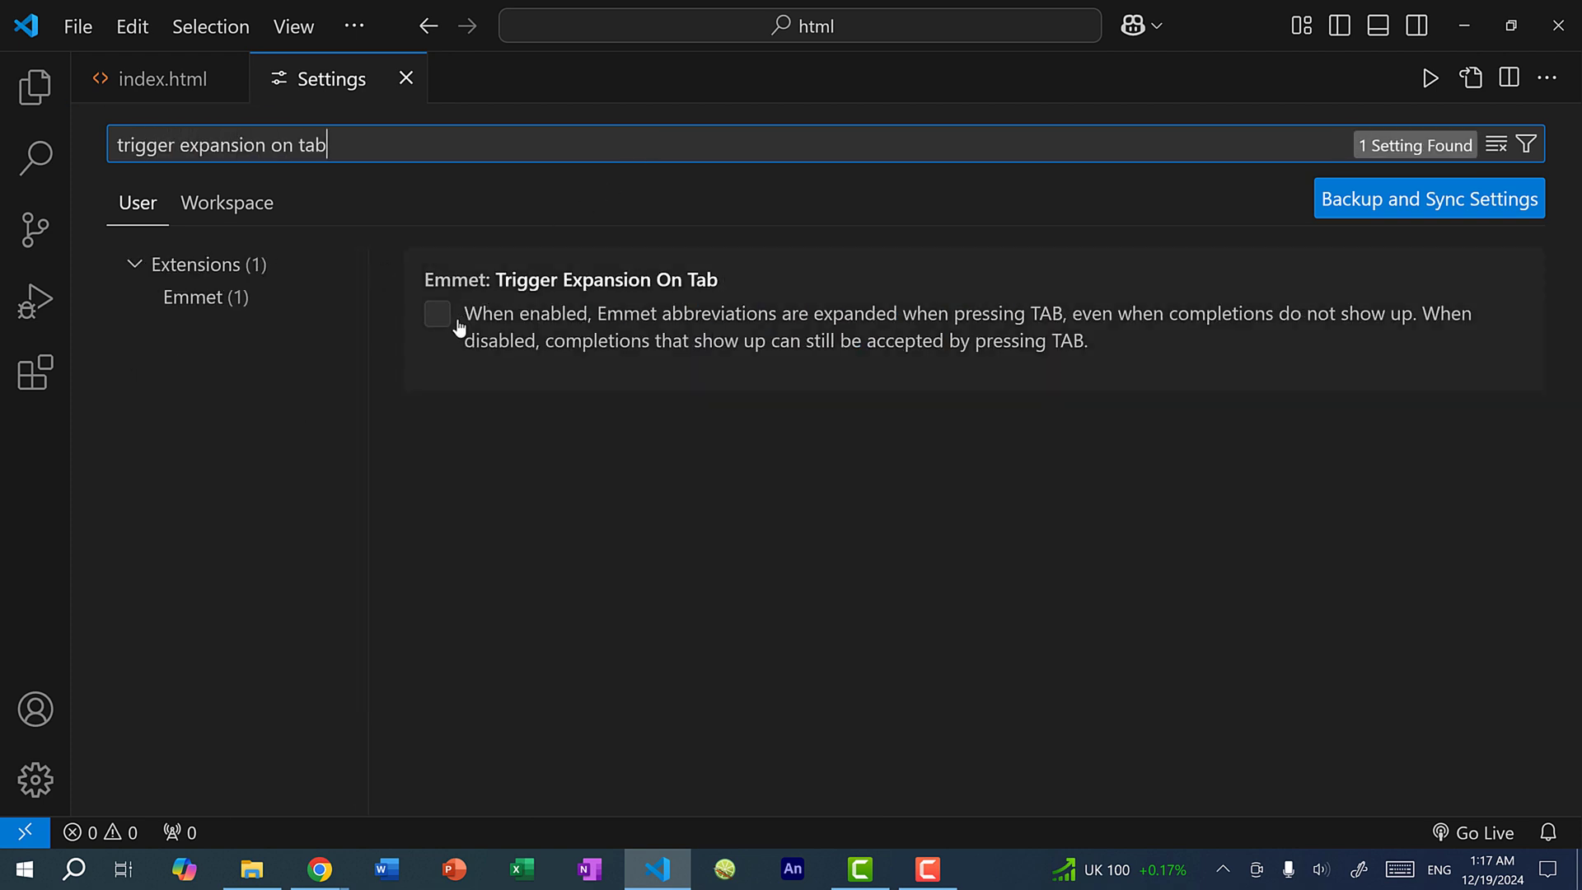
# Enable Emmet Trigger Expansion On Tab, then expand '!' into the HTML5 boilerplate in index.html
pyautogui.click(438, 315)
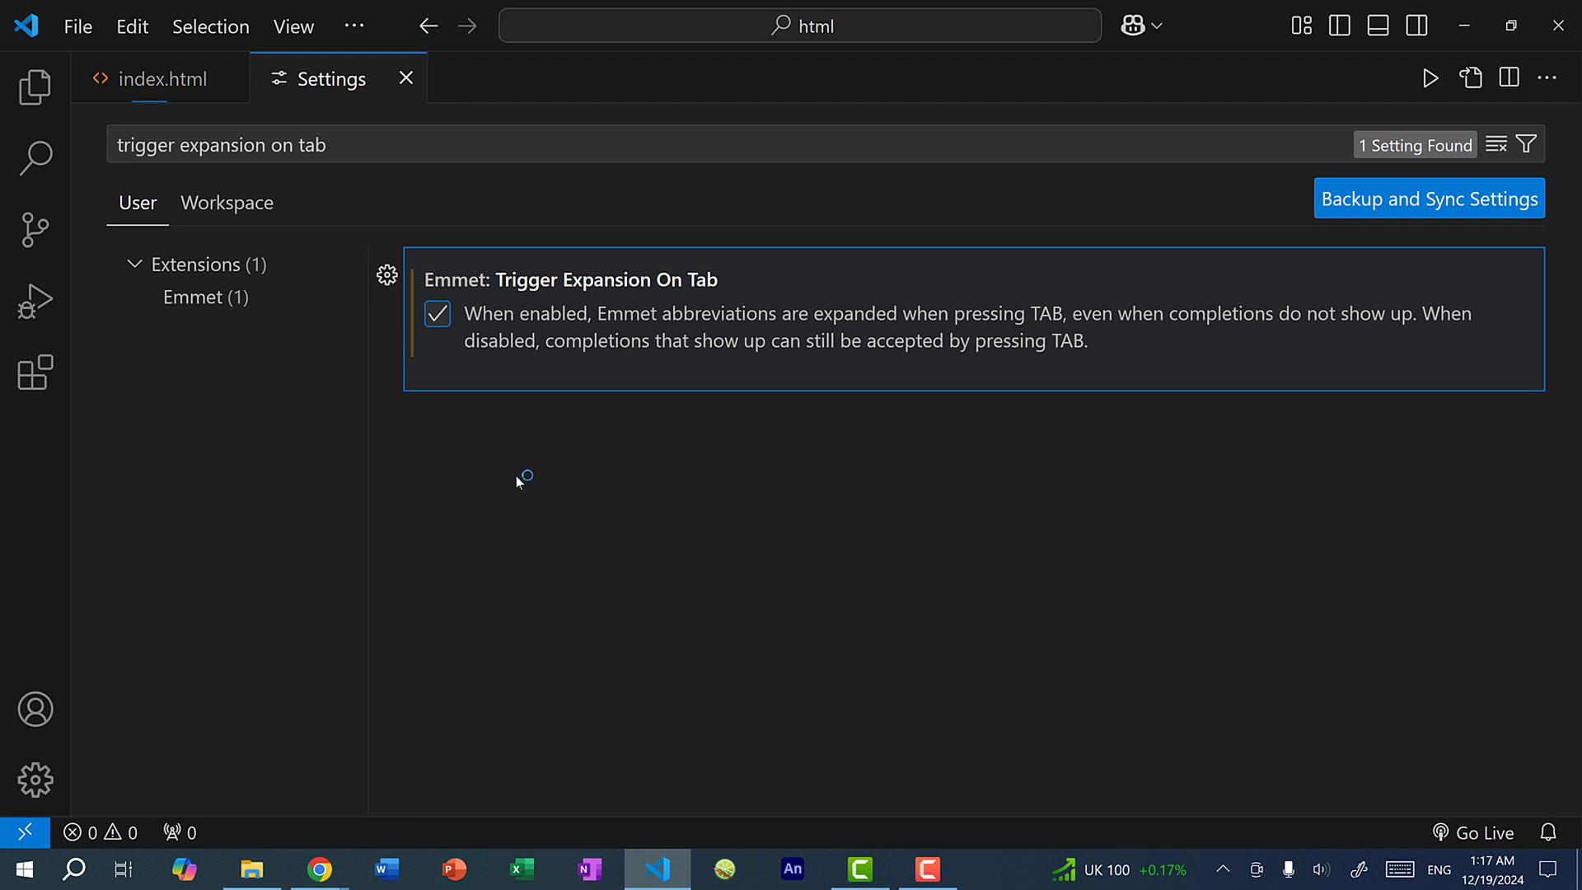
pyautogui.click(406, 79)
pyautogui.write('!')
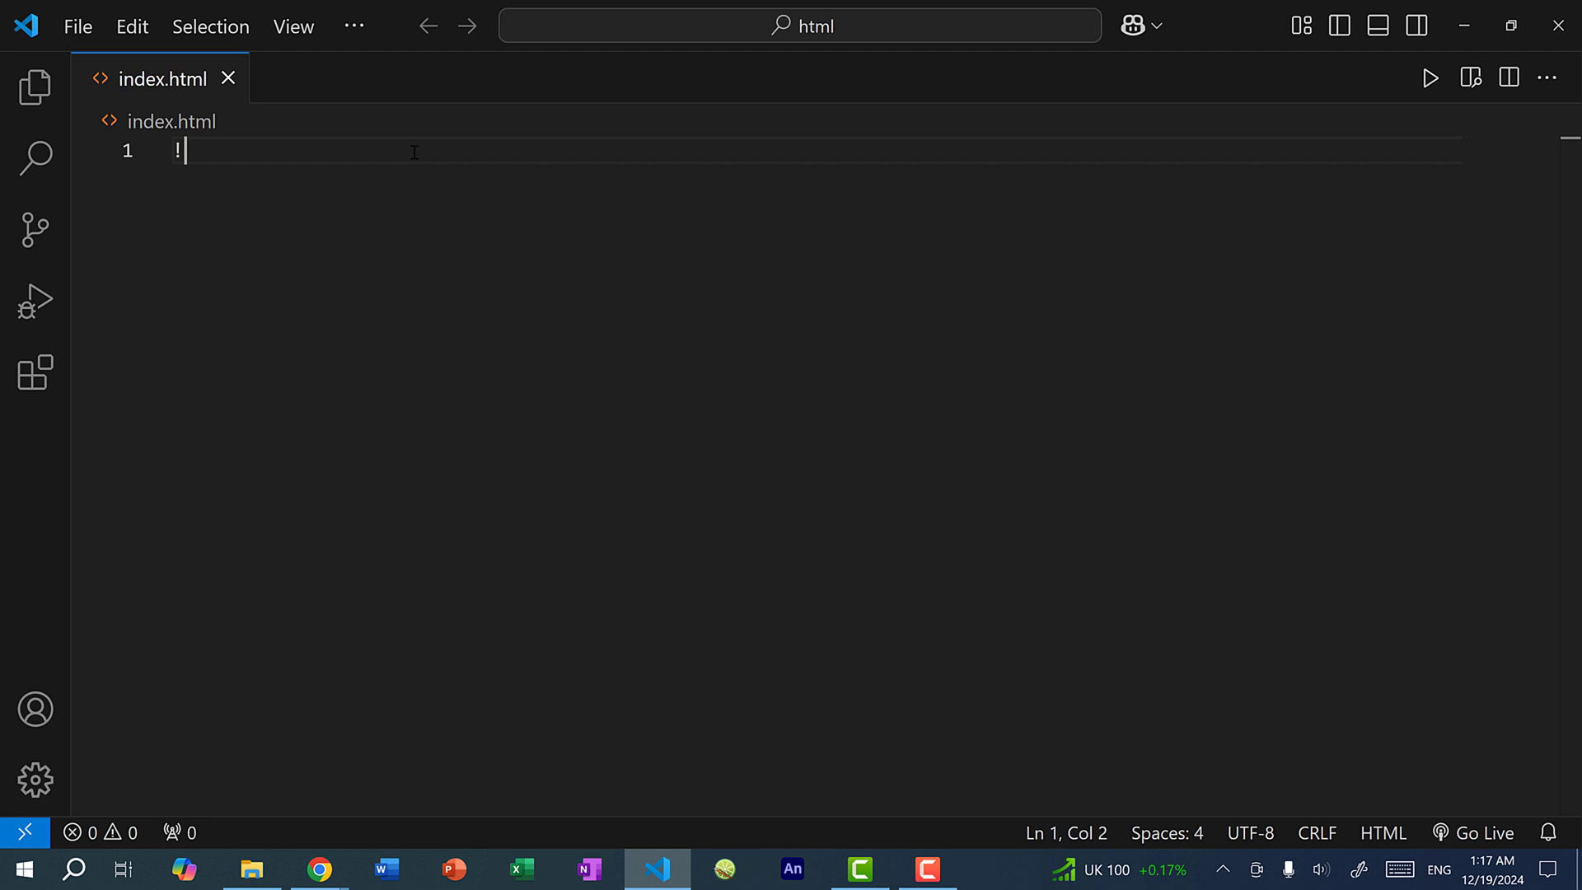
pyautogui.press('Tab')
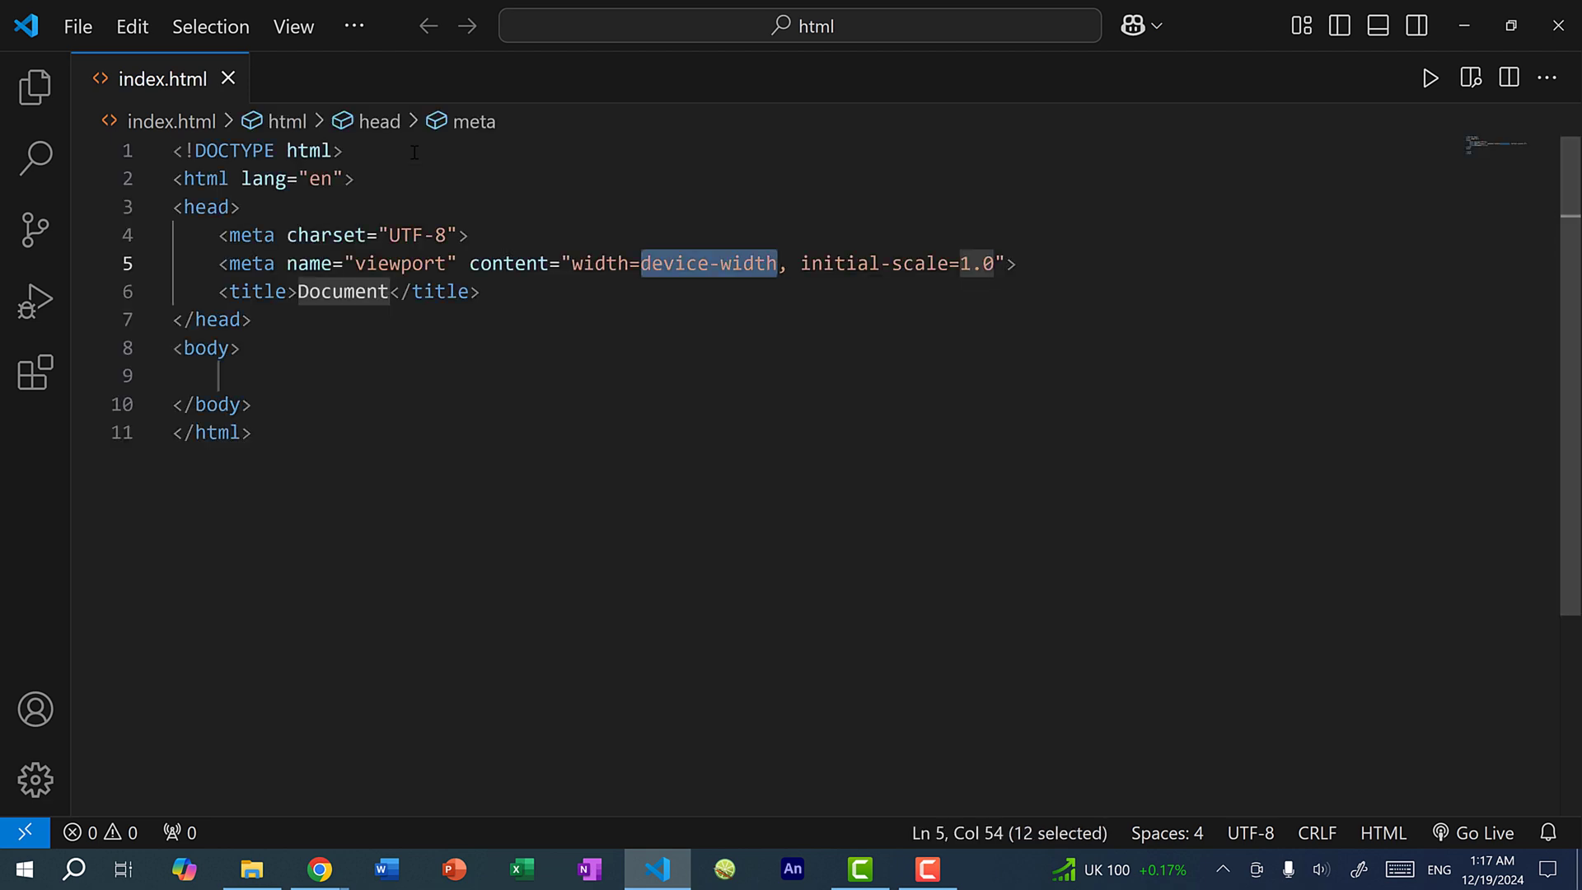